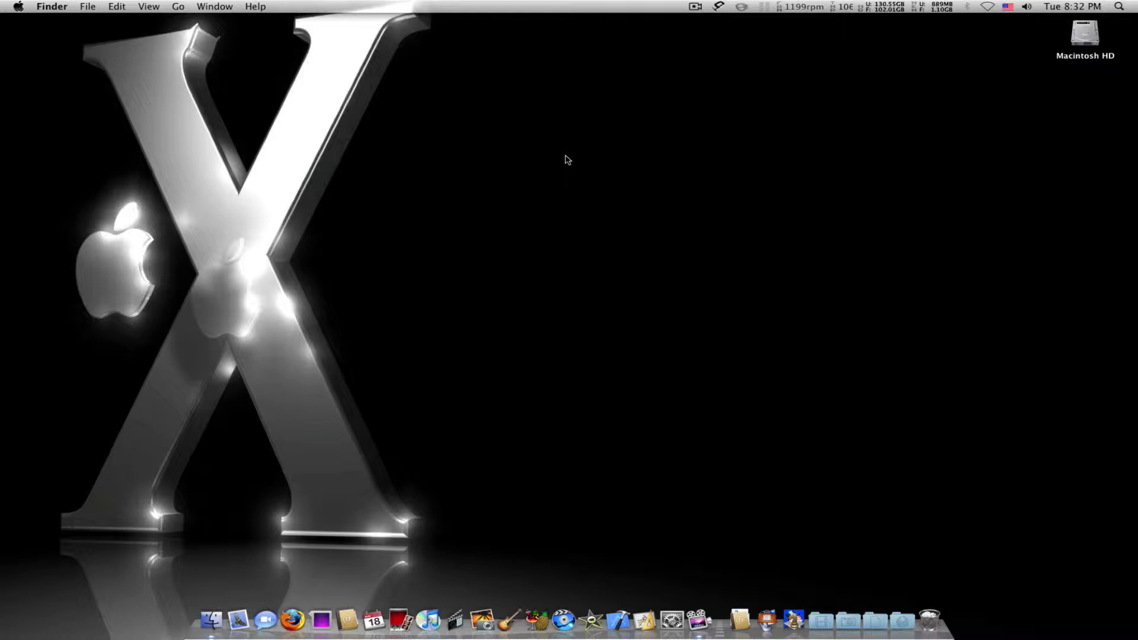
# Step: Take a full-screen screenshot, then capture a dragged screen region as Picture 2
pyautogui.press('super+shift+3')
pyautogui.press('super+shift+4')
pyautogui.moveTo(161, 95); pyautogui.dragTo(792, 394)
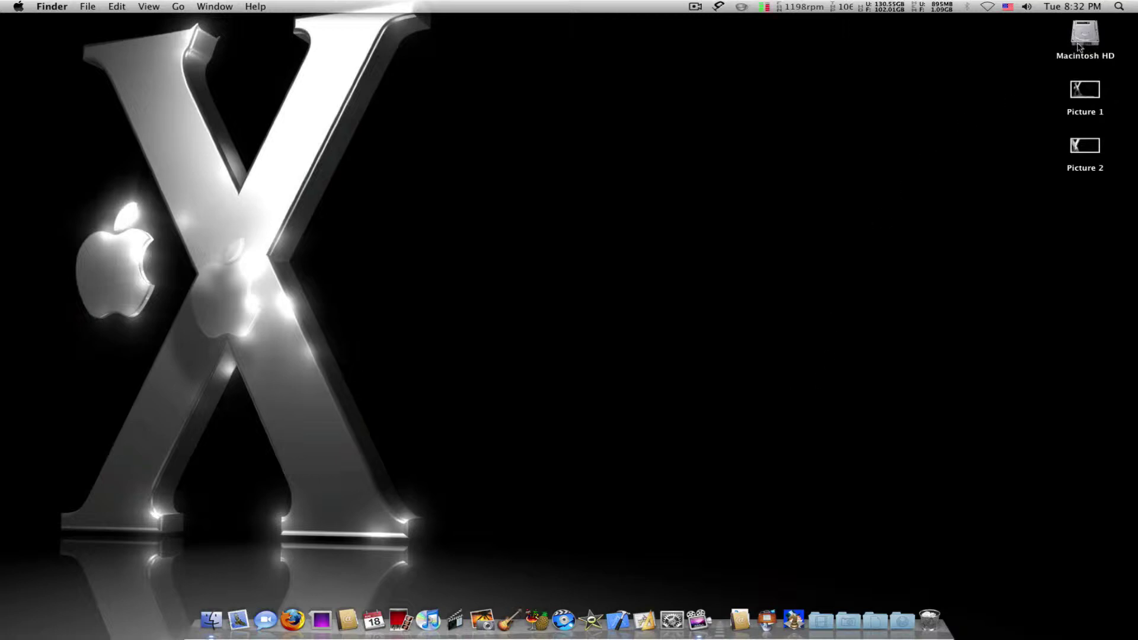
# Step: Move the Picture 1 and Picture 2 screenshots to the Trash
pyautogui.moveTo(1062, 79); pyautogui.dragTo(934, 530)
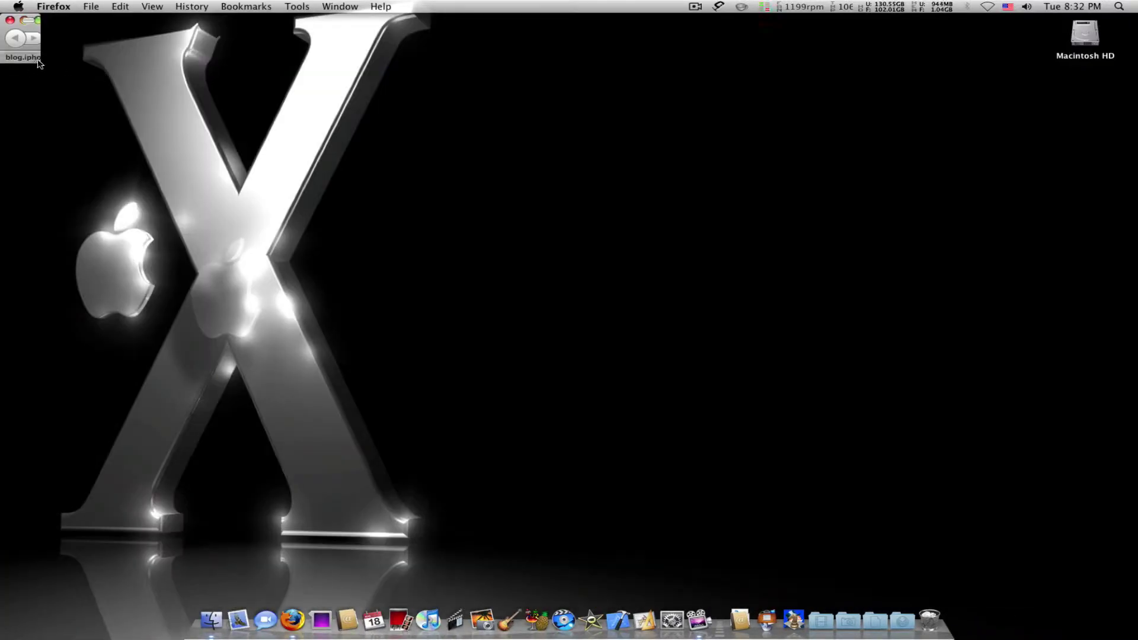
# Step: Enlarge the Firefox window showing the iPhone Dev Center page
pyautogui.moveTo(38, 61); pyautogui.dragTo(673, 401)
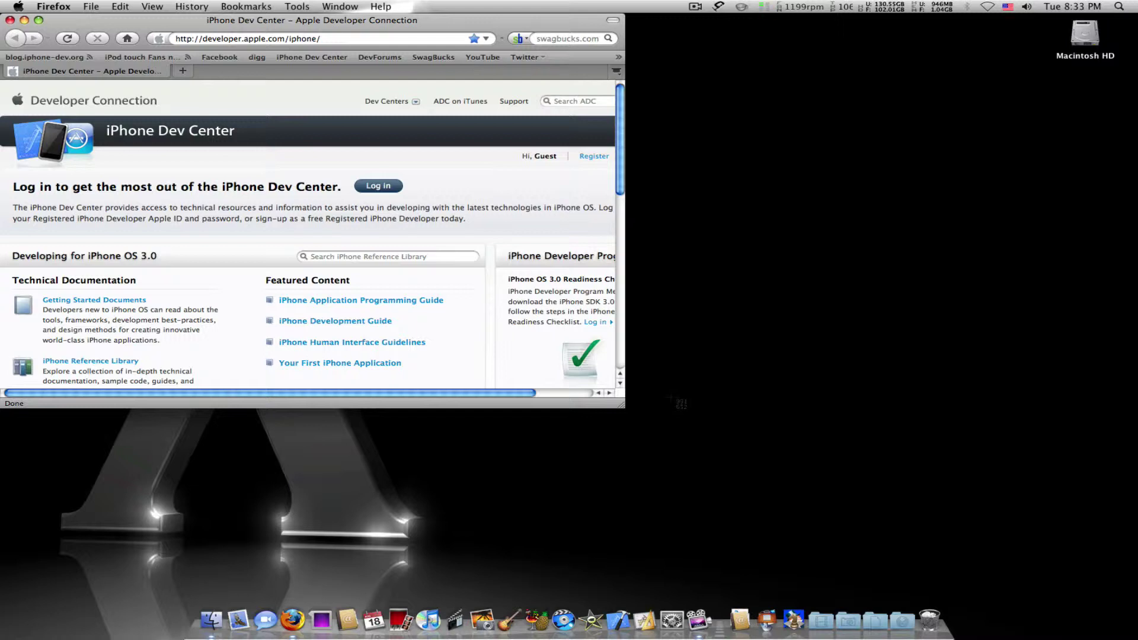
# Step: Capture just the Firefox iPhone Dev Center window using Cmd+Shift+4 window mode
pyautogui.press('super+shift+4')
pyautogui.press('space')
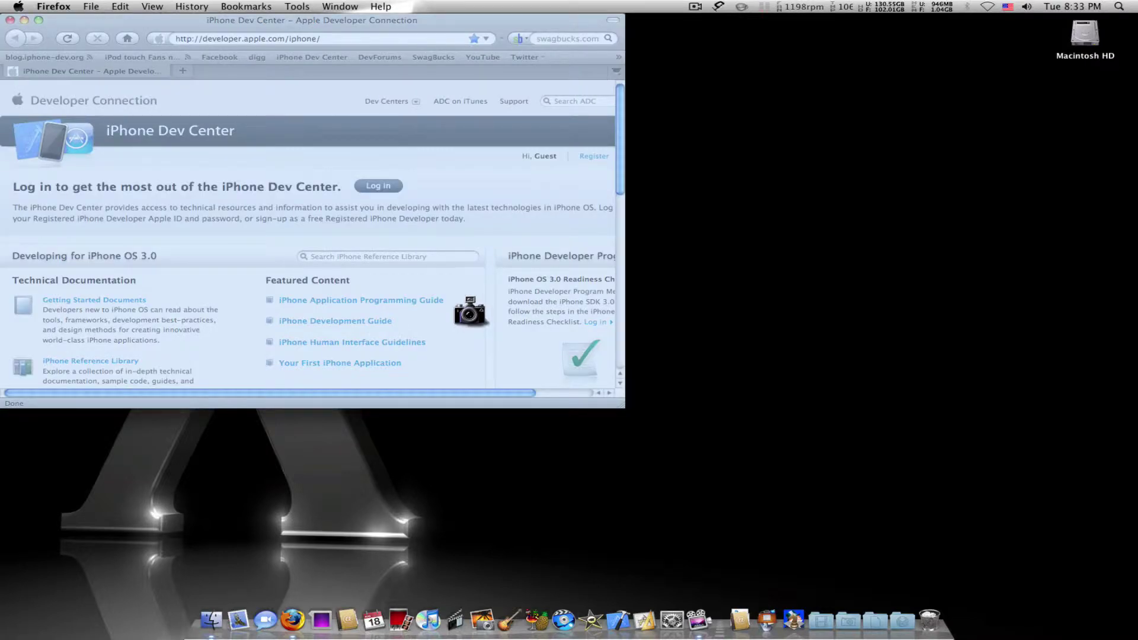
pyautogui.click(460, 211)
pyautogui.click(456, 255)
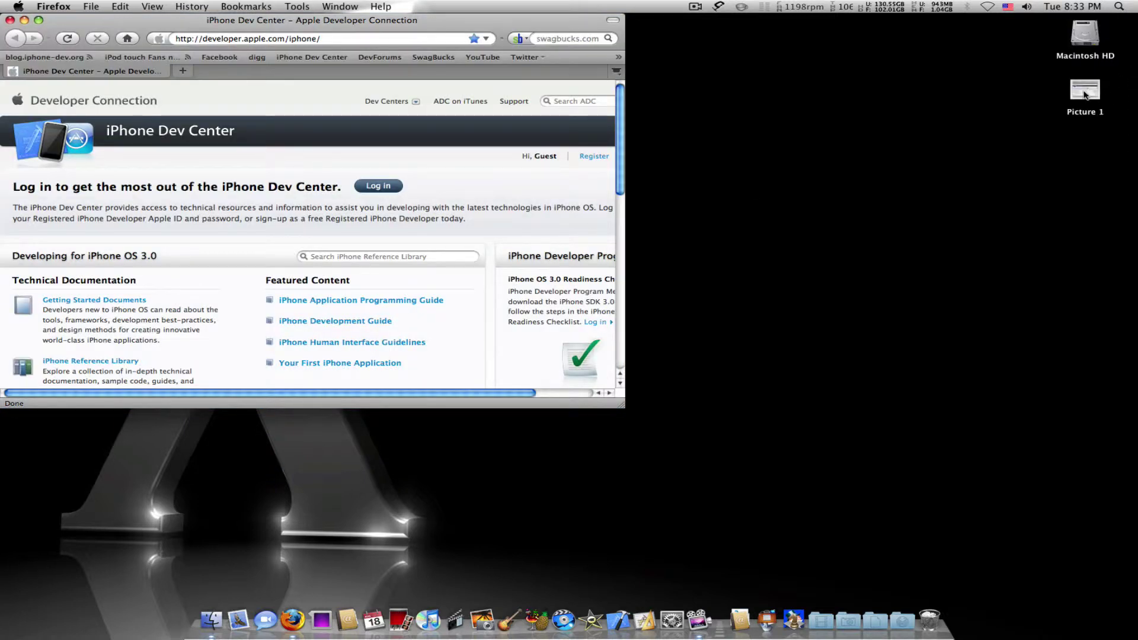
# Step: View the Picture 1 window capture in Preview, then quit Preview
pyautogui.doubleClick(1086, 92)
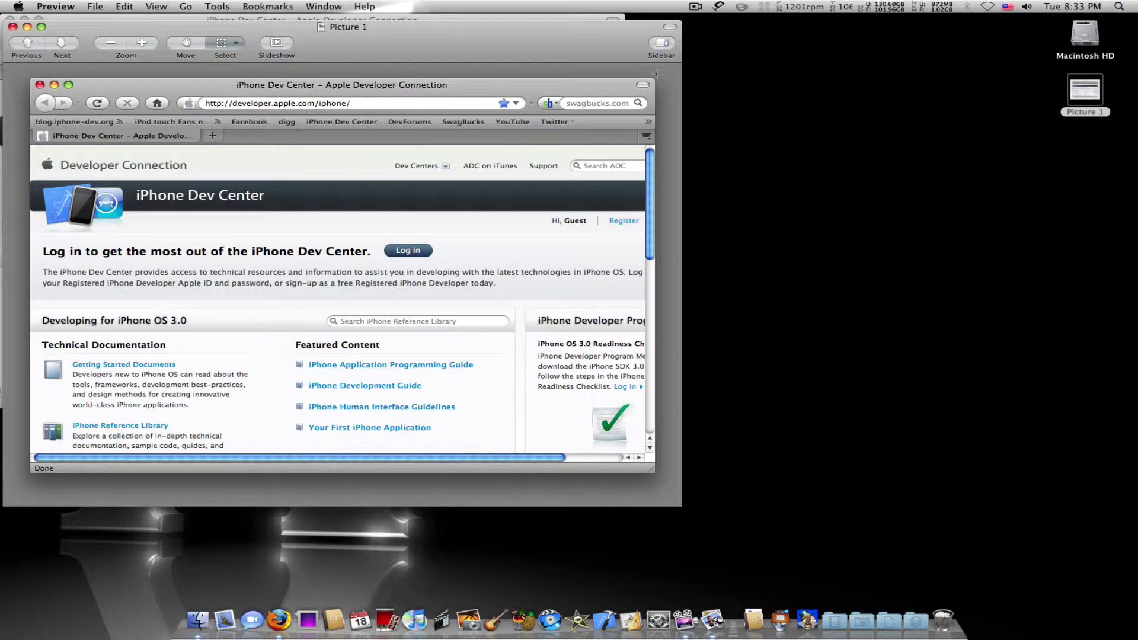
pyautogui.press('super+q')
# Step: Bring Firefox back to the front and raise the system volume
pyautogui.click(346, 27)
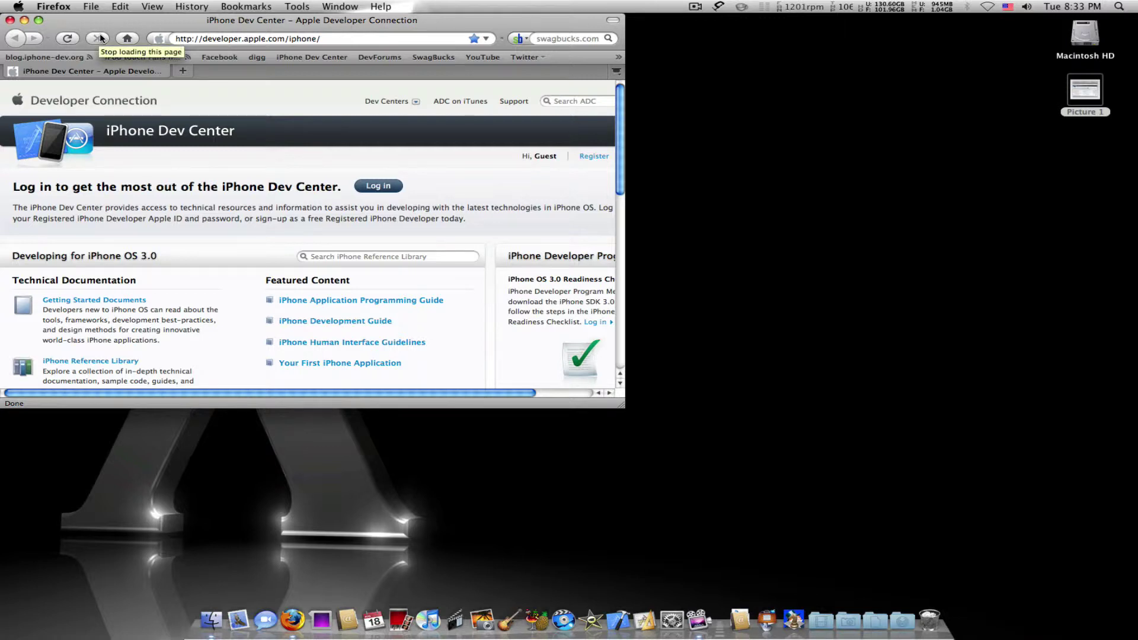
pyautogui.press('XF86AudioLowerVolume')
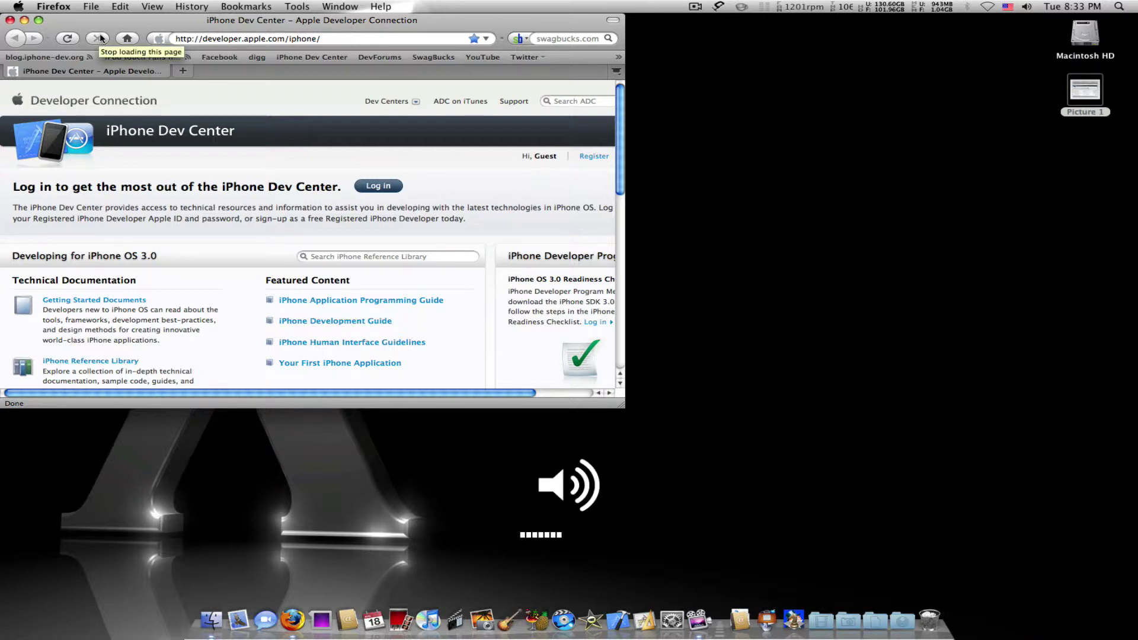
pyautogui.press('XF86AudioRaiseVolume')
pyautogui.press('XF86AudioRaiseVolume')
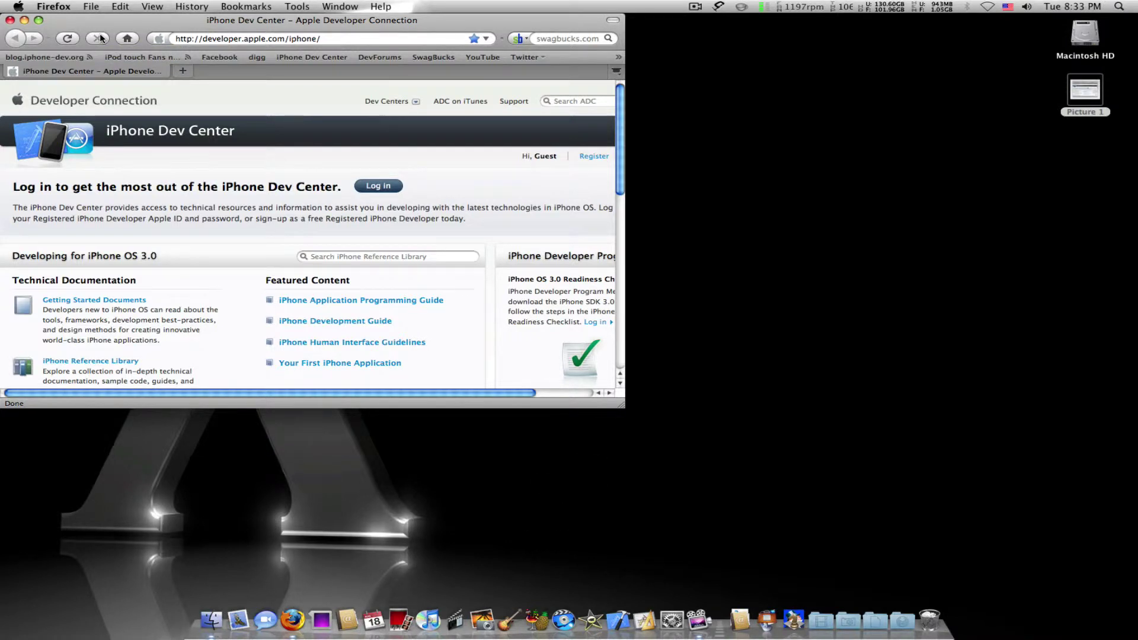
pyautogui.press('XF86AudioLowerVolume')
pyautogui.press('XF86AudioLowerVolume')
pyautogui.press('XF86AudioRaiseVolume')
pyautogui.press('XF86AudioRaiseVolume')
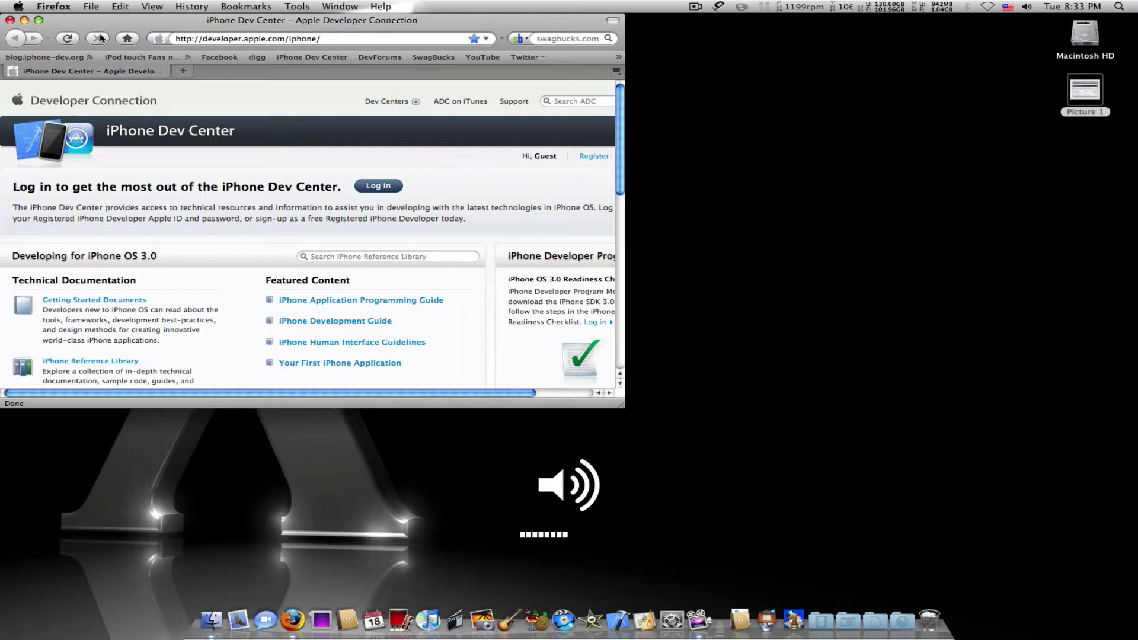
pyautogui.press('XF86AudioRaiseVolume')
pyautogui.press('XF86AudioRaiseVolume')
pyautogui.press('XF86AudioRaiseVolume')
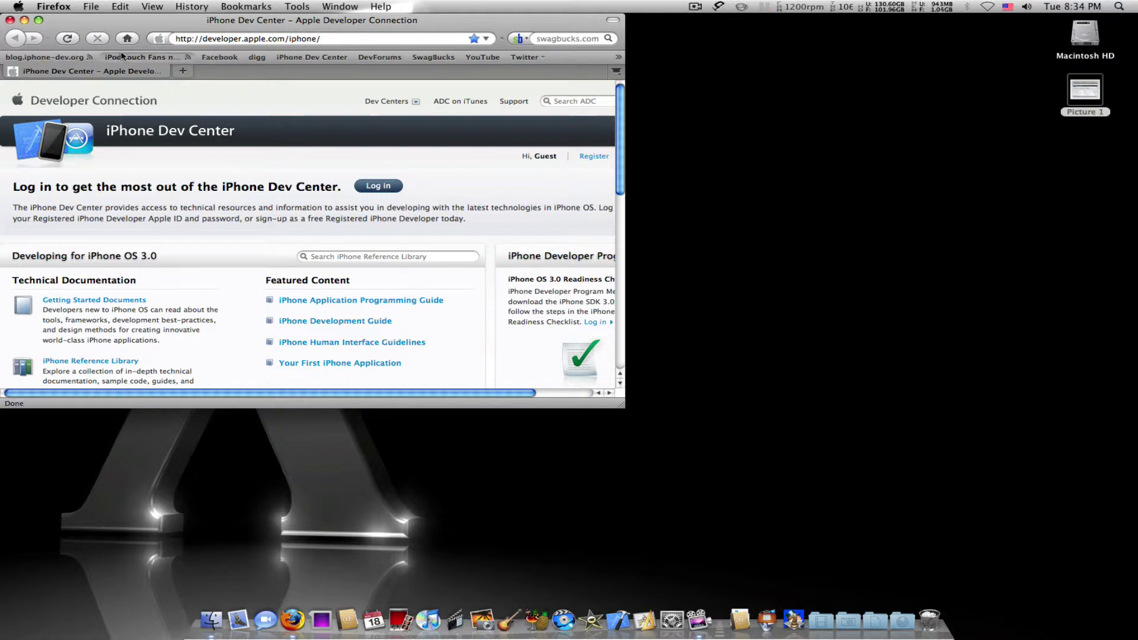
# Step: Hide Firefox and launch Safari from Applications
pyautogui.press('super+h')
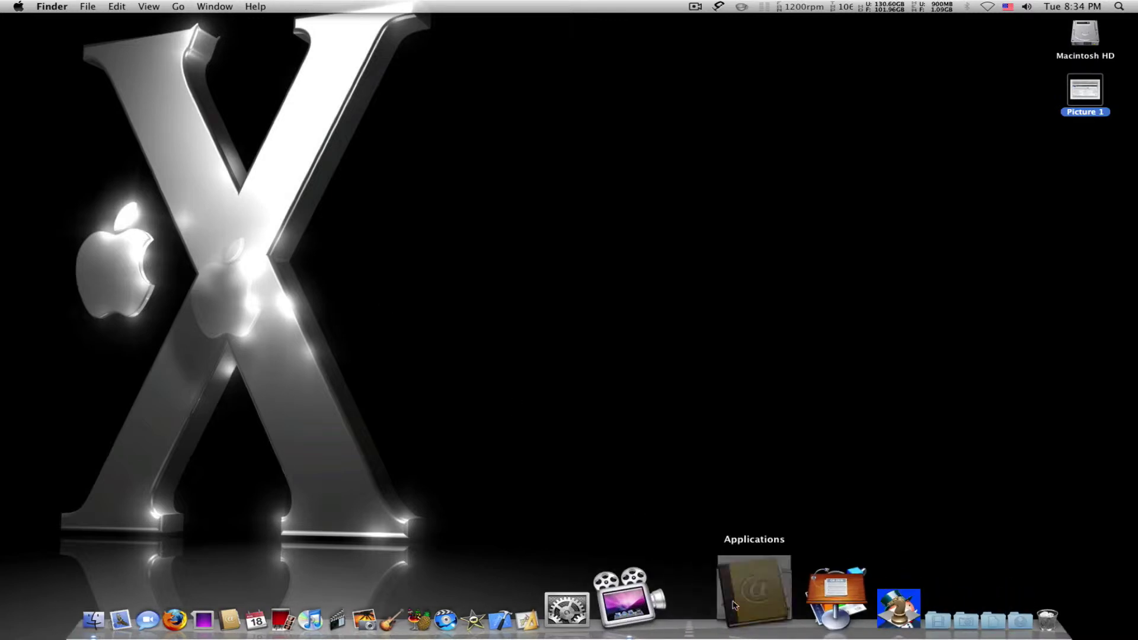
pyautogui.click(753, 592)
pyautogui.click(1076, 354)
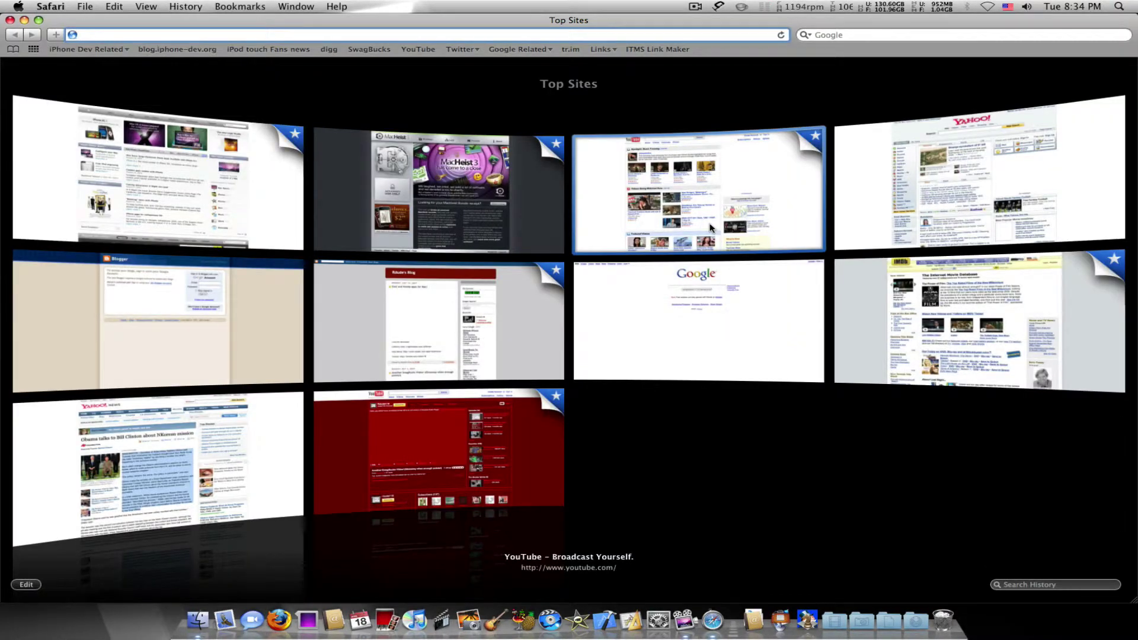
# Step: Open the Yahoo! News NKorean mission article and select its first five paragraphs
pyautogui.click(916, 183)
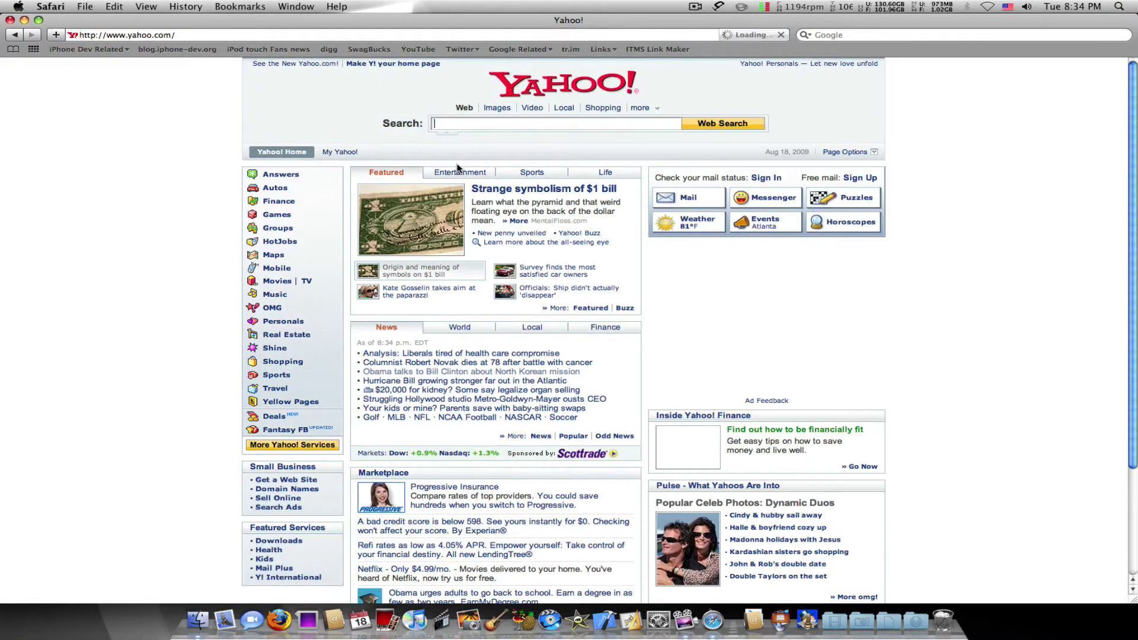
pyautogui.click(447, 373)
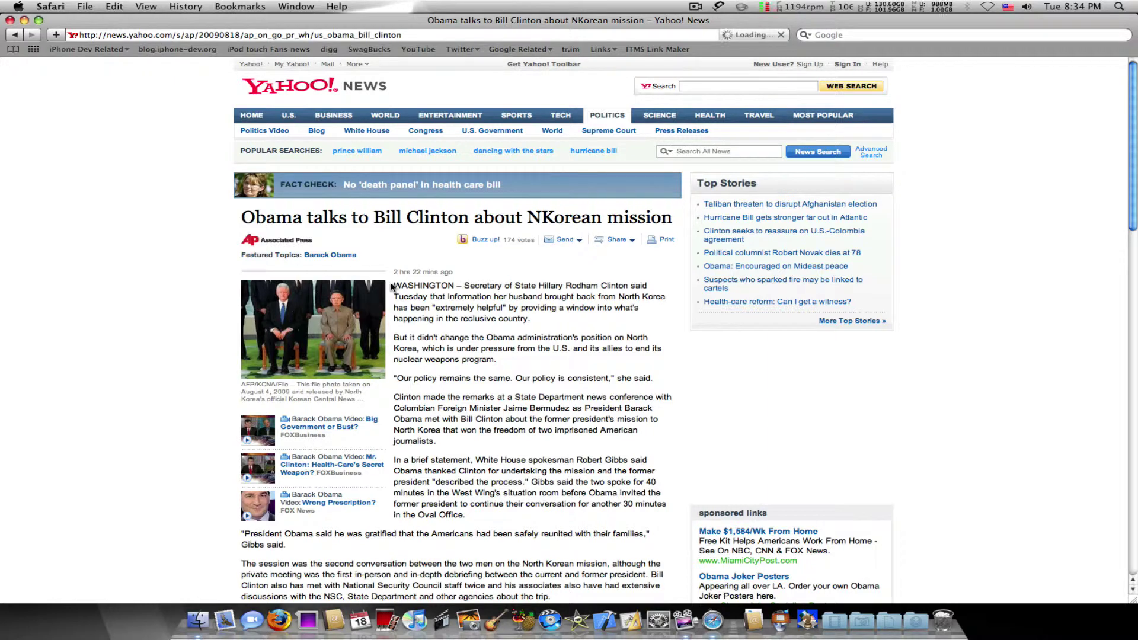
pyautogui.moveTo(394, 287); pyautogui.dragTo(549, 518)
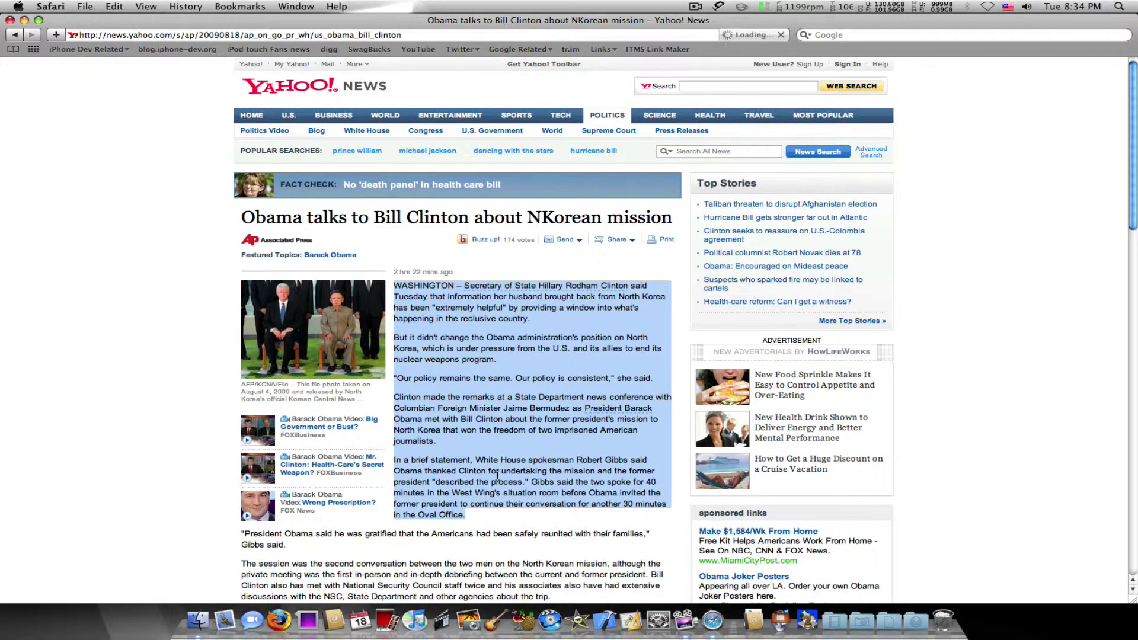
# Step: Turn the selected article text into a sticky note and save it to Documents
pyautogui.press('super+shift+y')
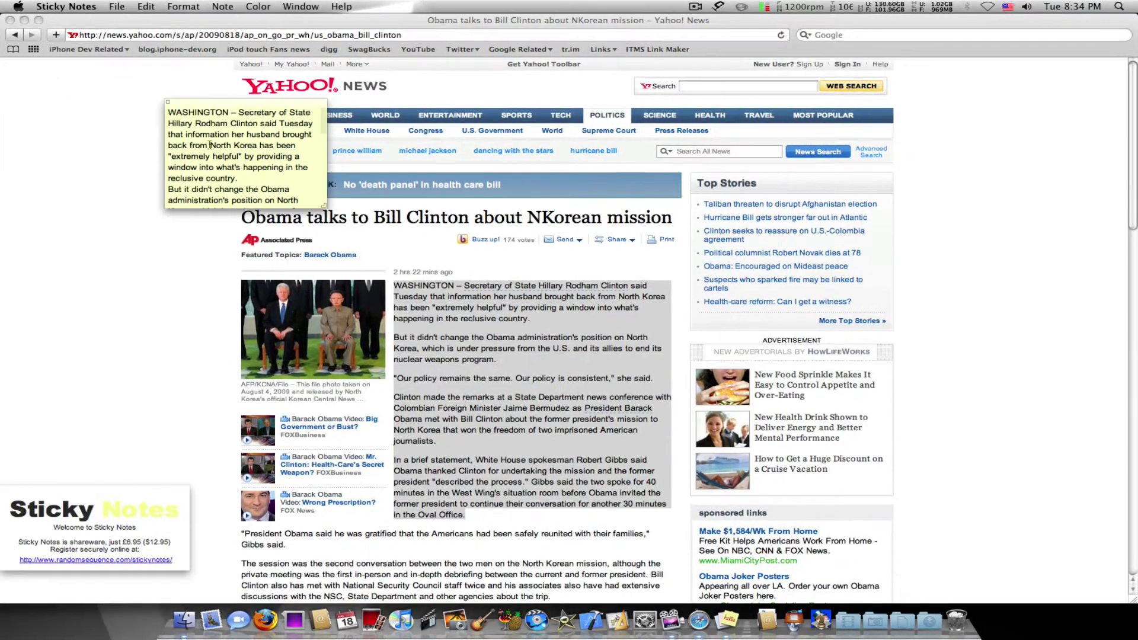
pyautogui.scroll(-10, 178, 103)
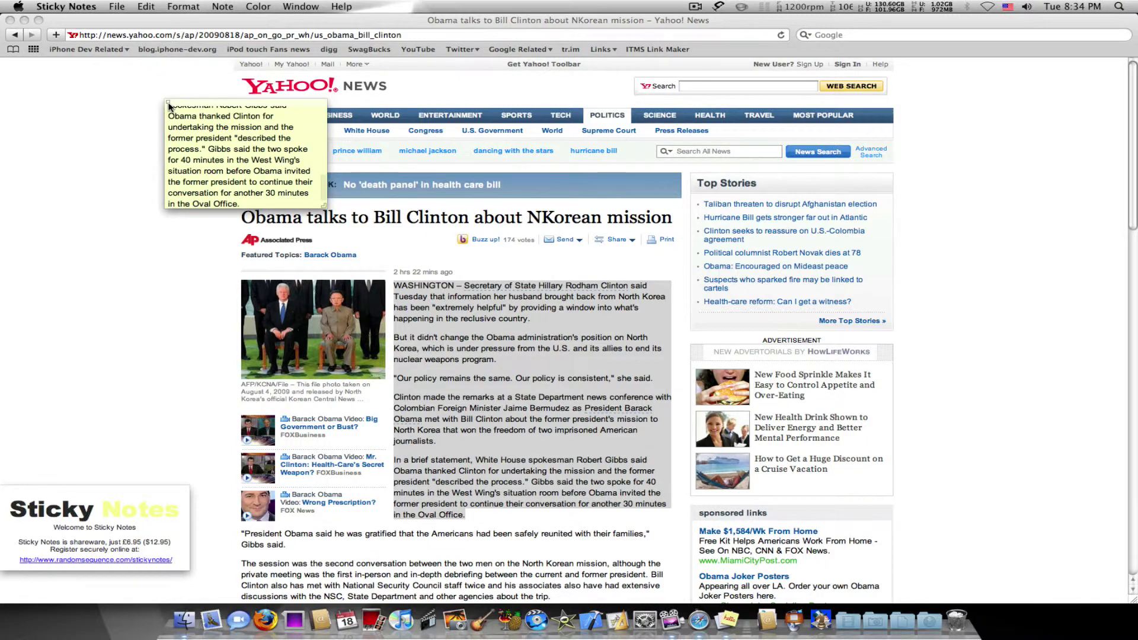
pyautogui.click(168, 102)
pyautogui.click(358, 160)
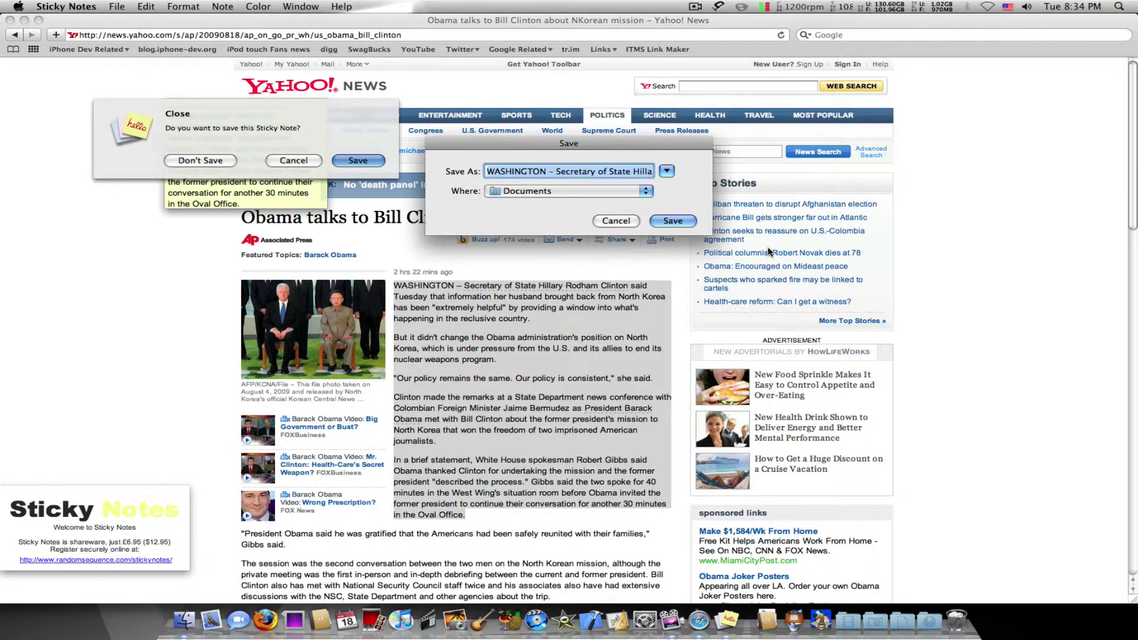
pyautogui.click(669, 219)
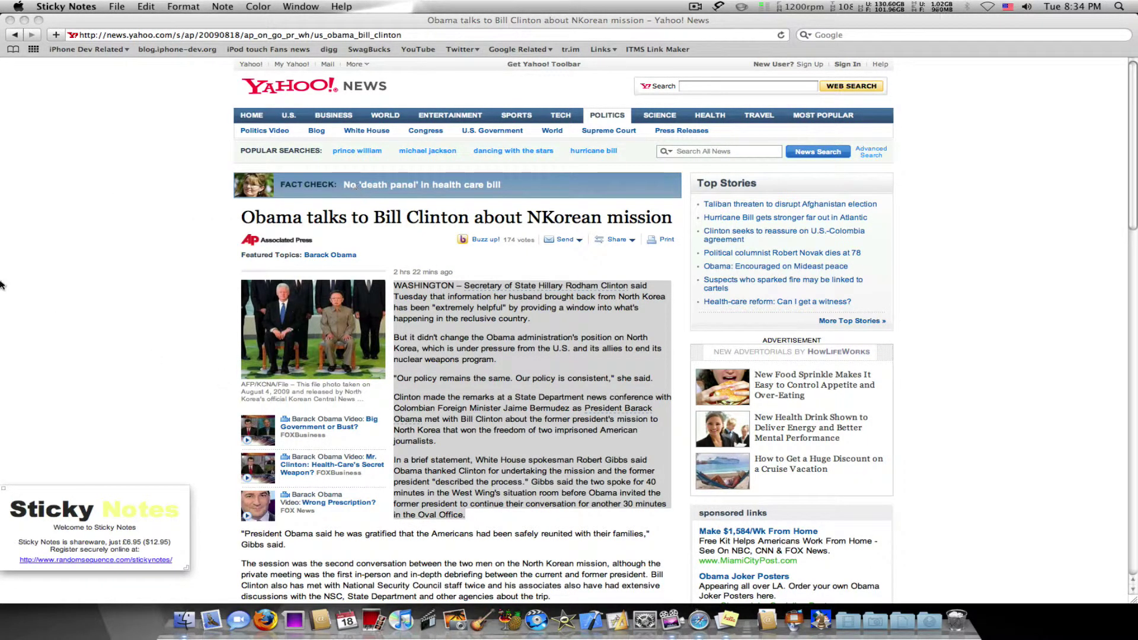
# Step: Open new Safari windows for the Apple start page and IMDb, then show all windows
pyautogui.click(136, 445)
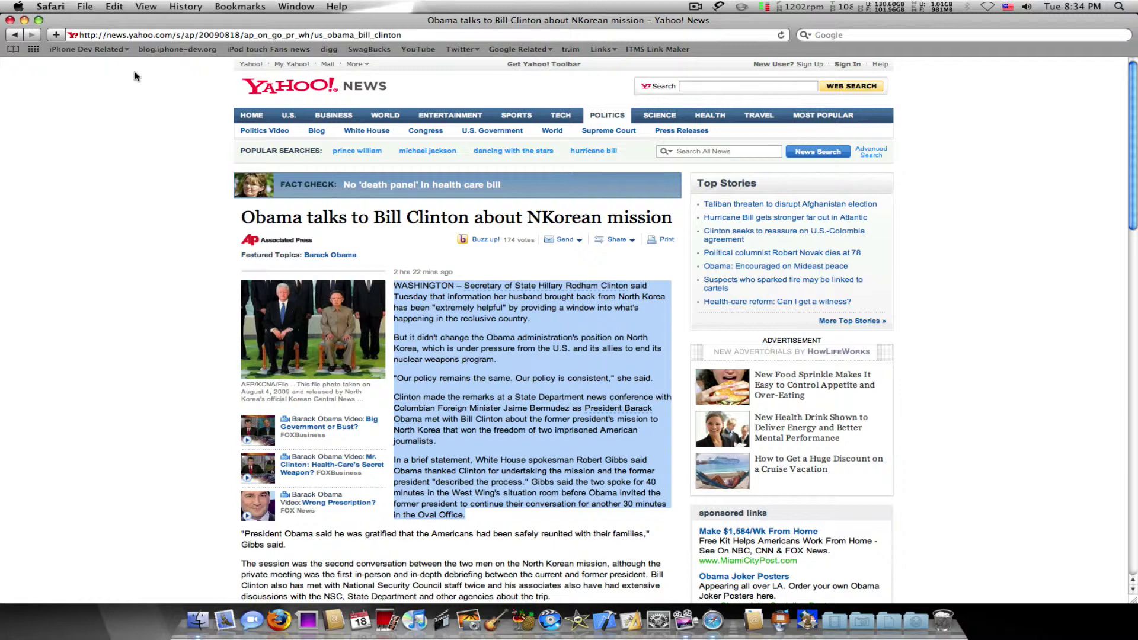
pyautogui.press('super+n')
pyautogui.click(130, 239)
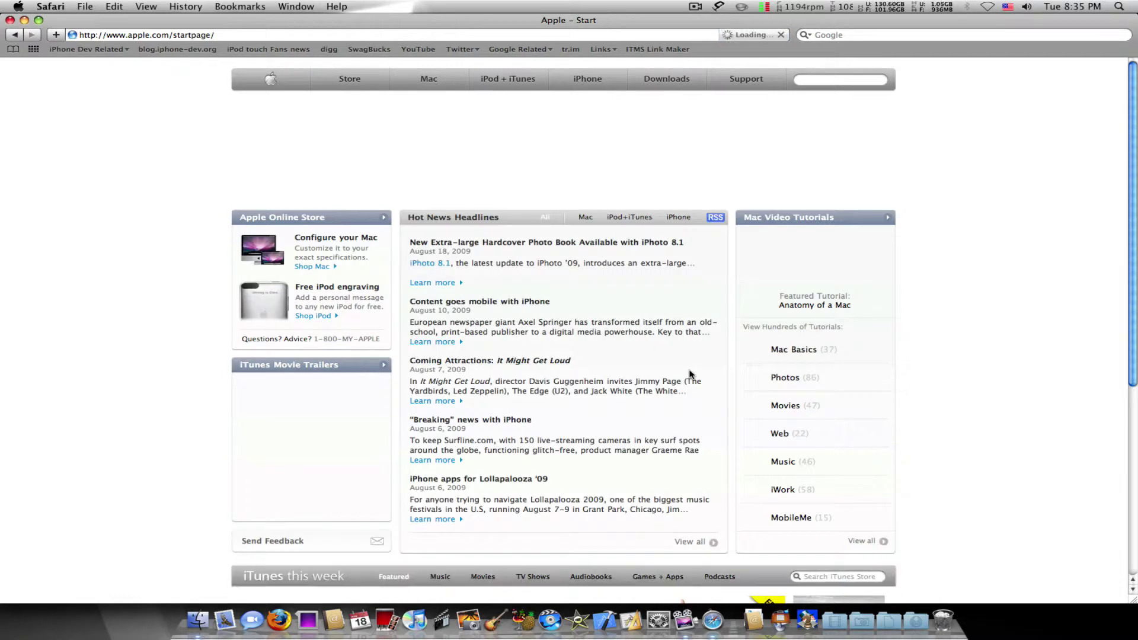
pyautogui.press('super+n')
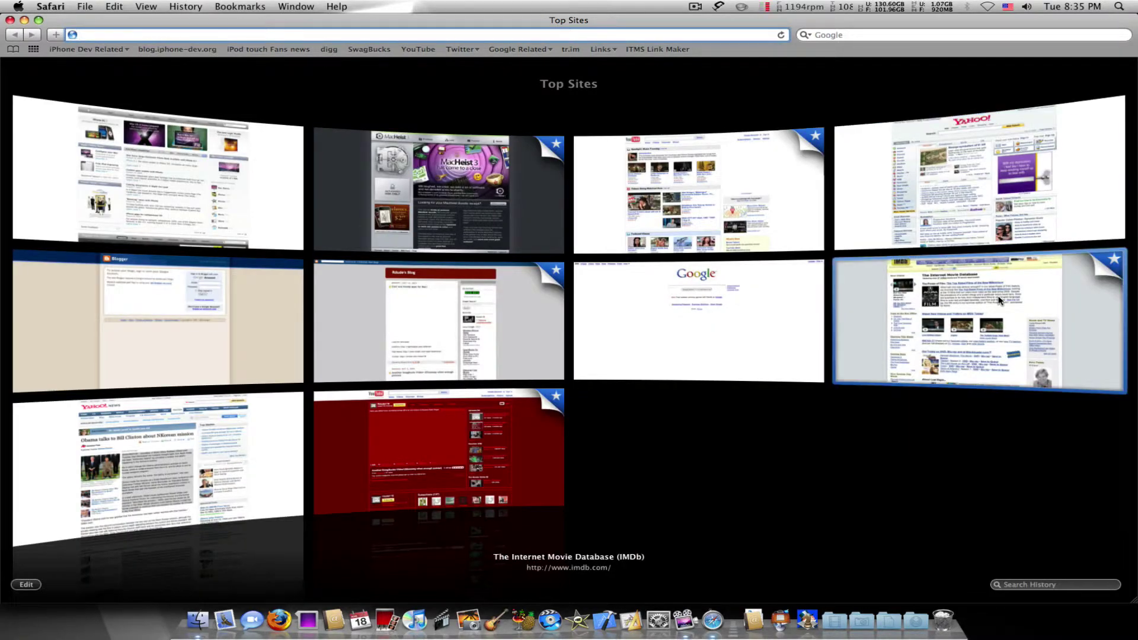
pyautogui.click(946, 350)
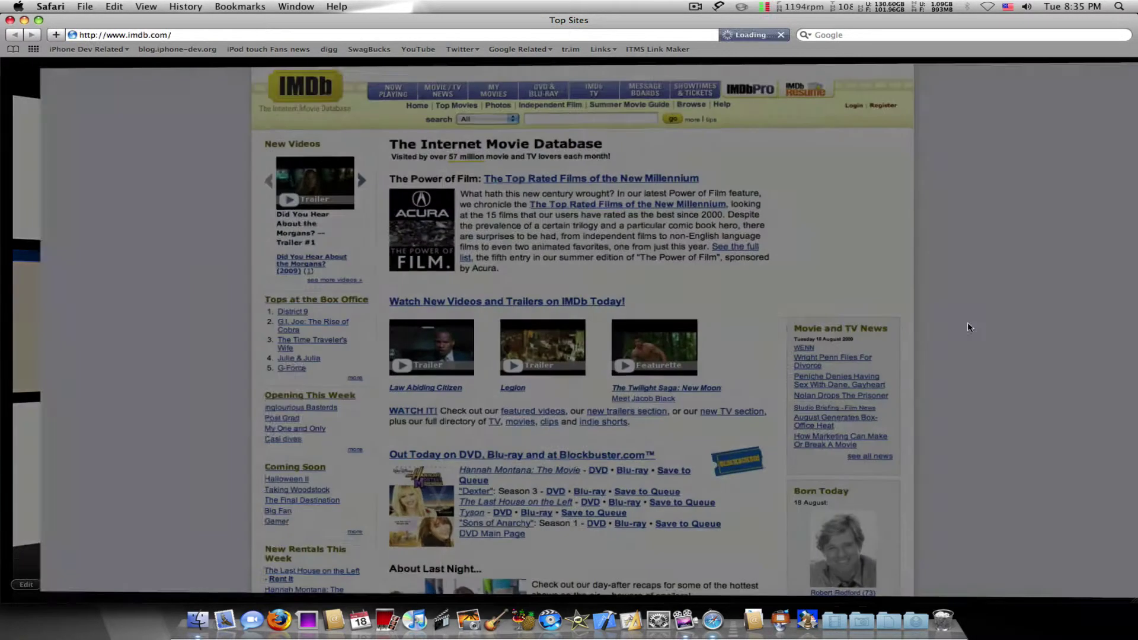
pyautogui.press('F9')
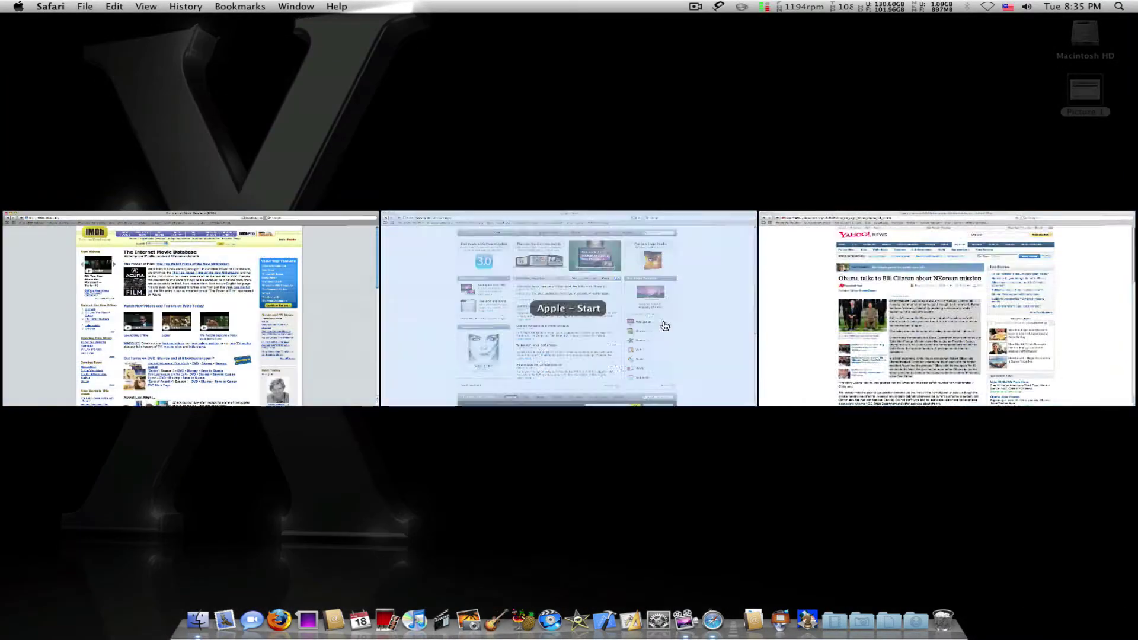
# Step: Cycle through the Apple, Yahoo and IMDb Safari windows until IMDb is frontmost
pyautogui.click(678, 323)
pyautogui.press('F9')
pyautogui.click(861, 247)
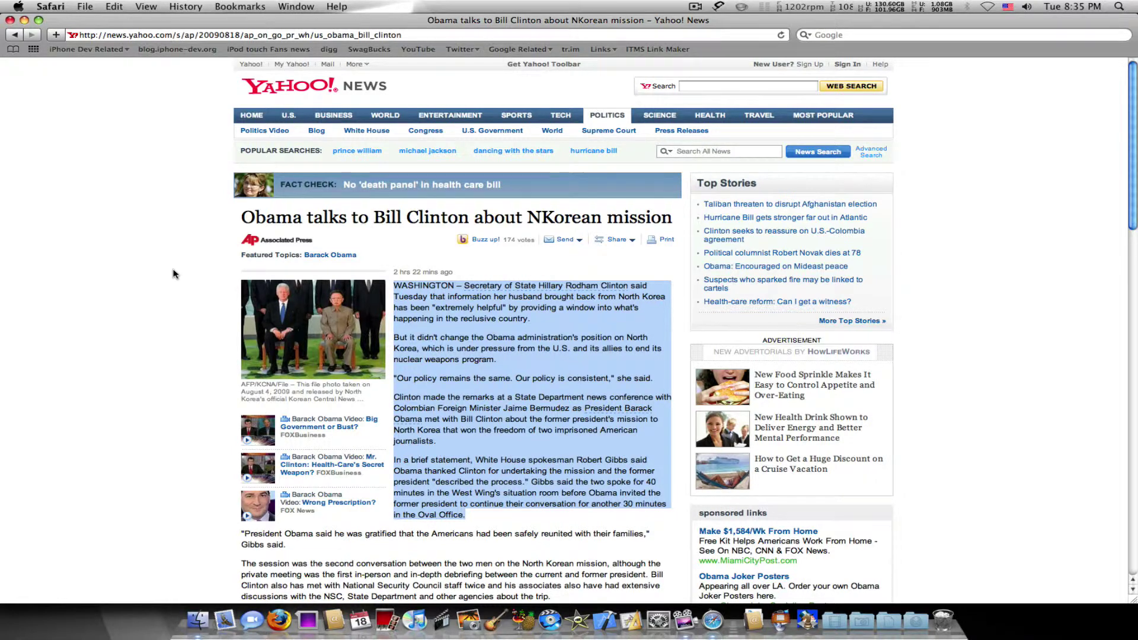
pyautogui.press('super+shift+h')
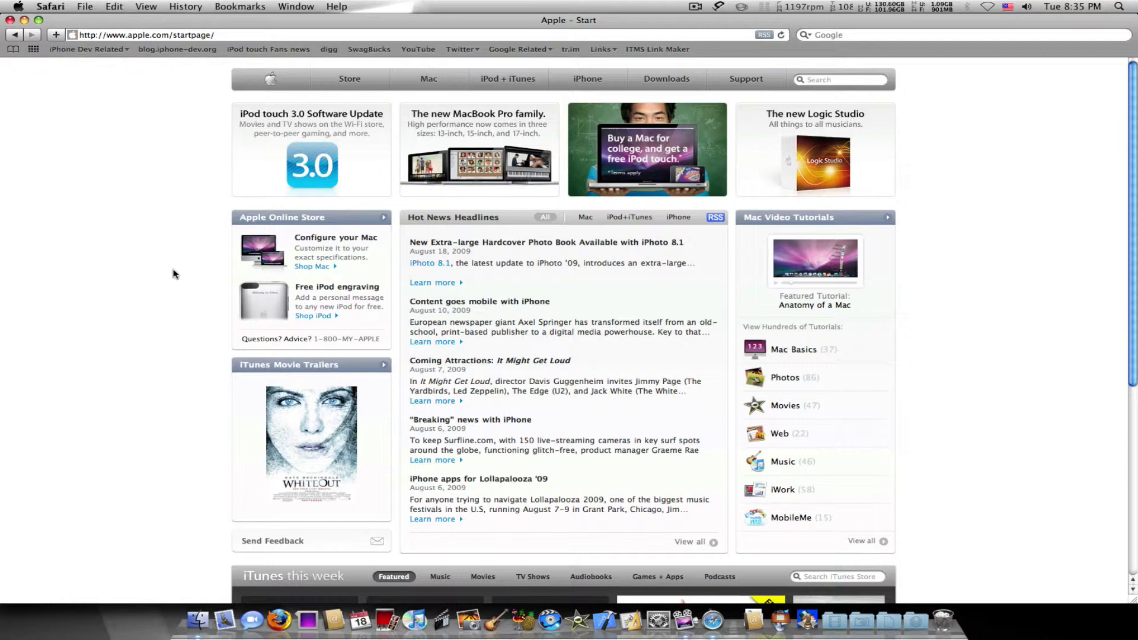
pyautogui.press('super+grave')
pyautogui.press('super+grave')
pyautogui.press('super+grave')
pyautogui.press('super+grave')
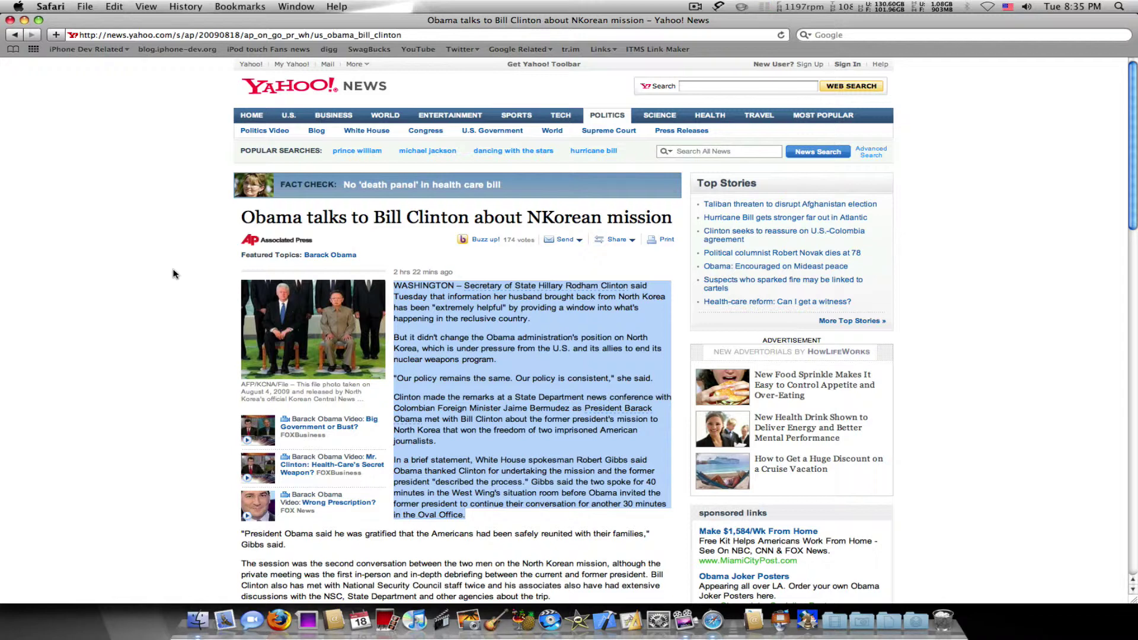
pyautogui.press('super+grave')
pyautogui.press('super+grave')
pyautogui.press('super+grave')
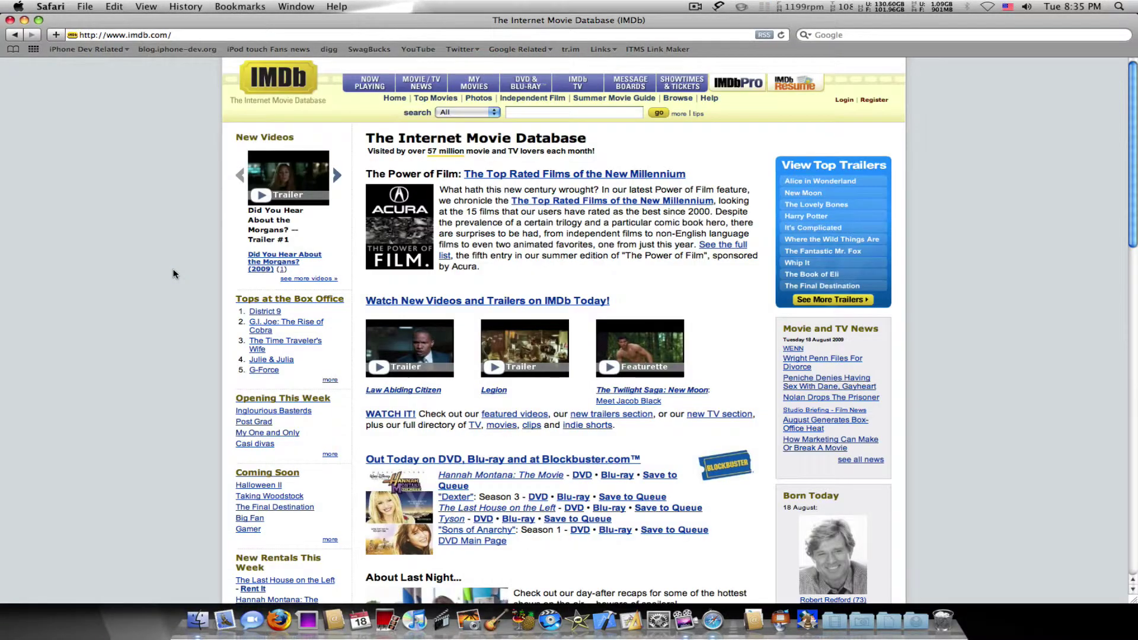